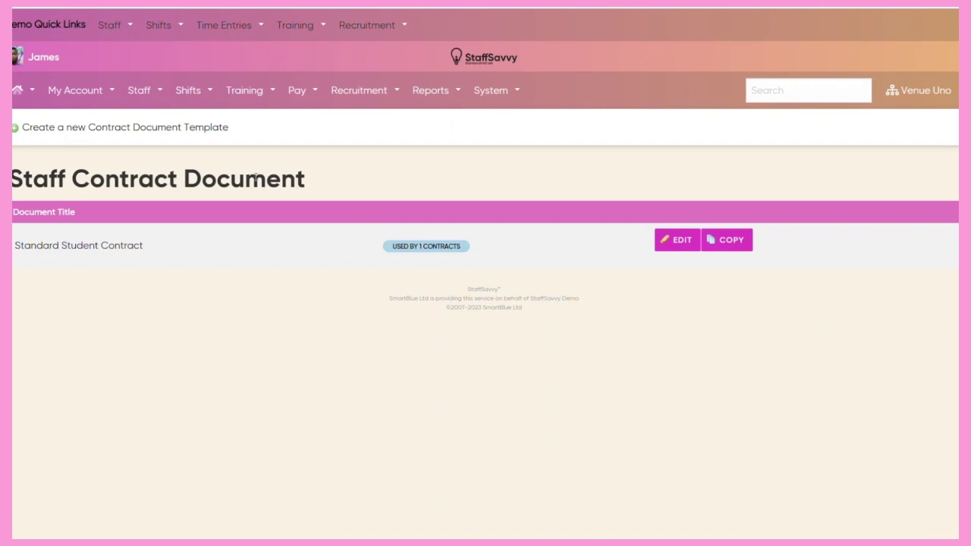
Step: Create a new contract document template and go to its automatic expiry setting
left_click(116, 133)
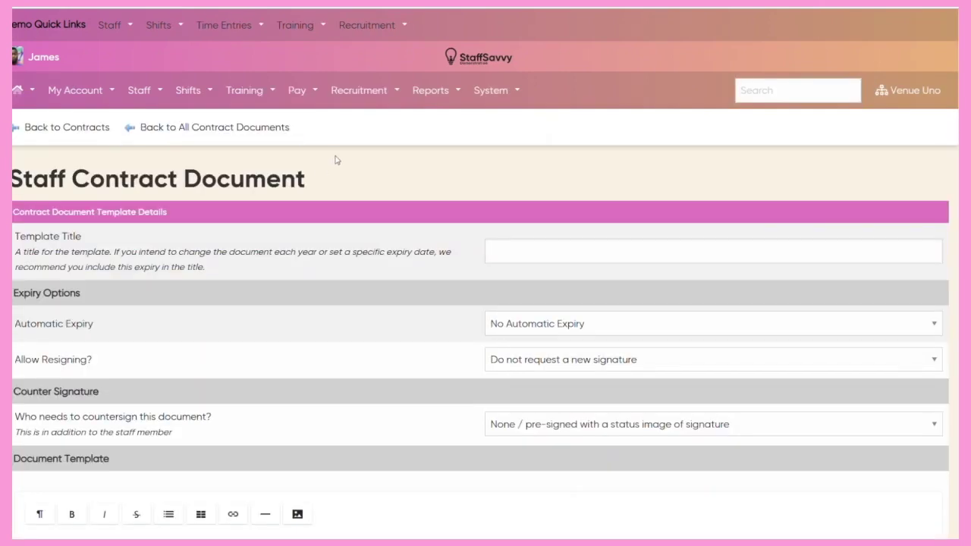
scroll(336, 161, "down", 1)
left_click(497, 171)
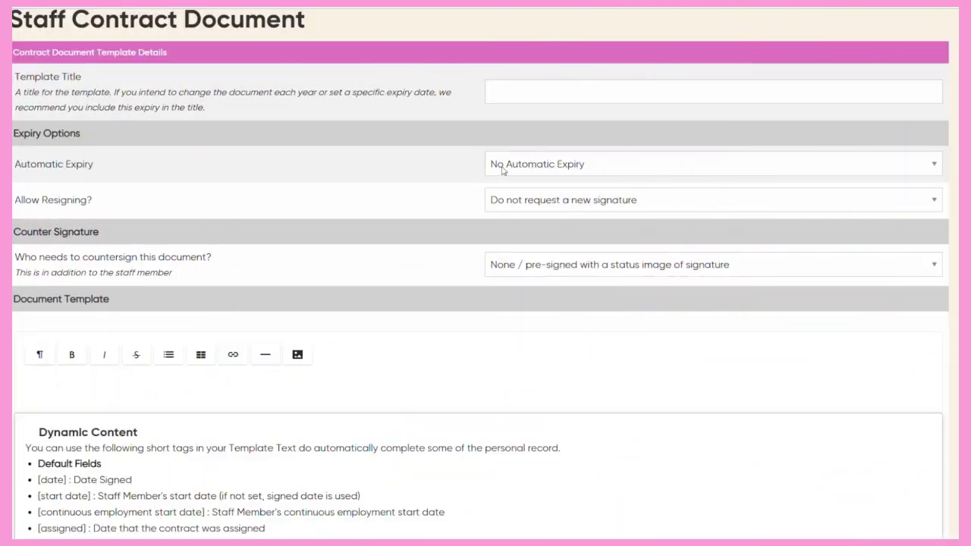
Step: Try Fixed Date as the automatic expiry, restore No Automatic Expiry, and look at the resigning options
left_click(503, 167)
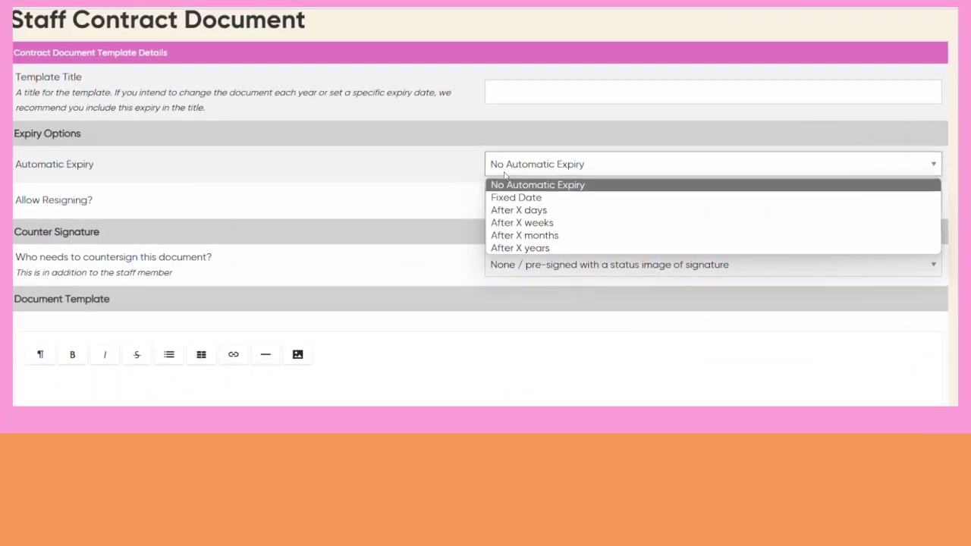
left_click(515, 197)
left_click(517, 168)
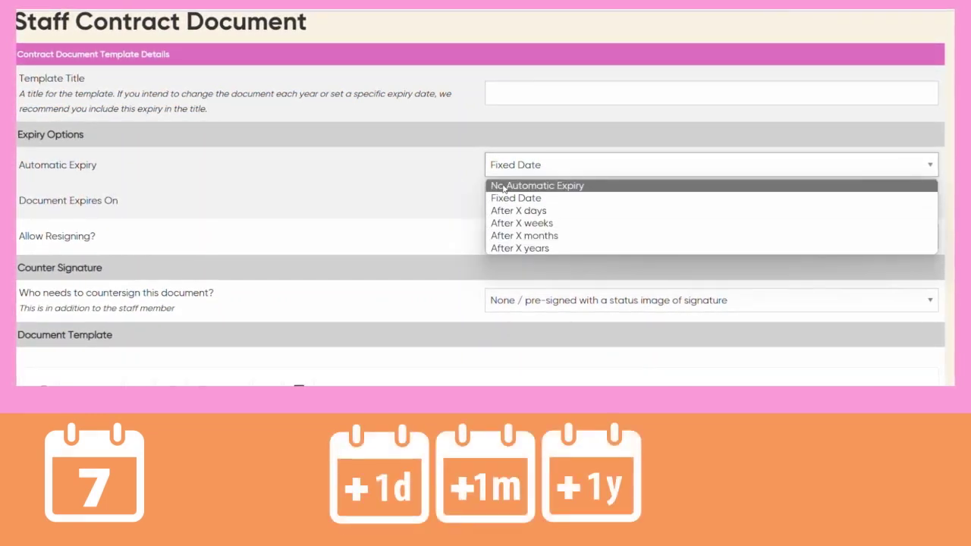
left_click(503, 188)
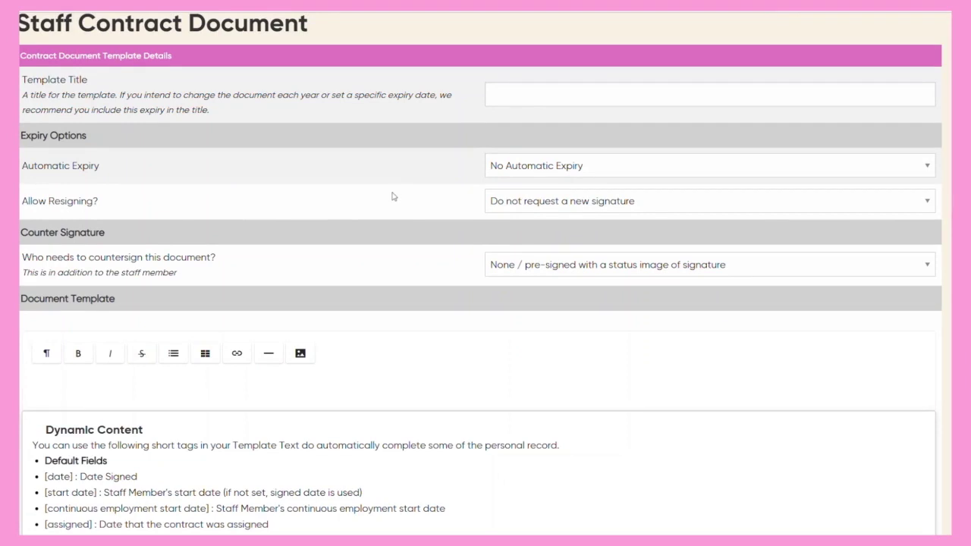
left_click(504, 210)
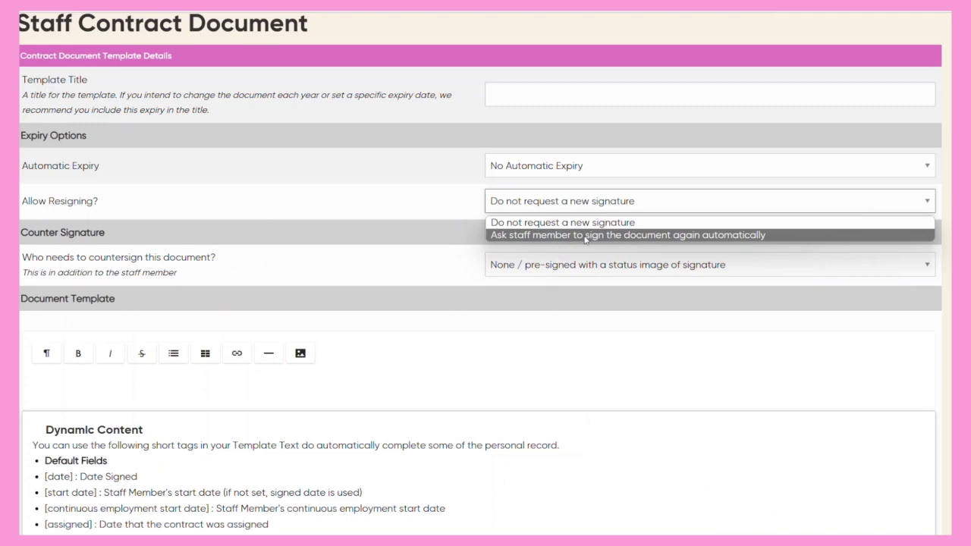
Step: Try having the document countersigned by someone from a role, and by someone in the HR Team
scroll(414, 214, "down", 1)
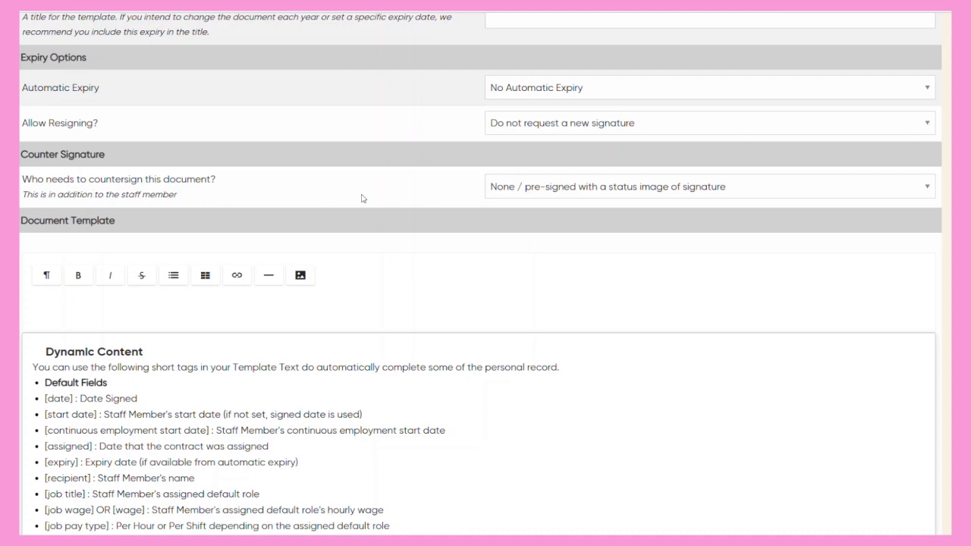
left_click(521, 193)
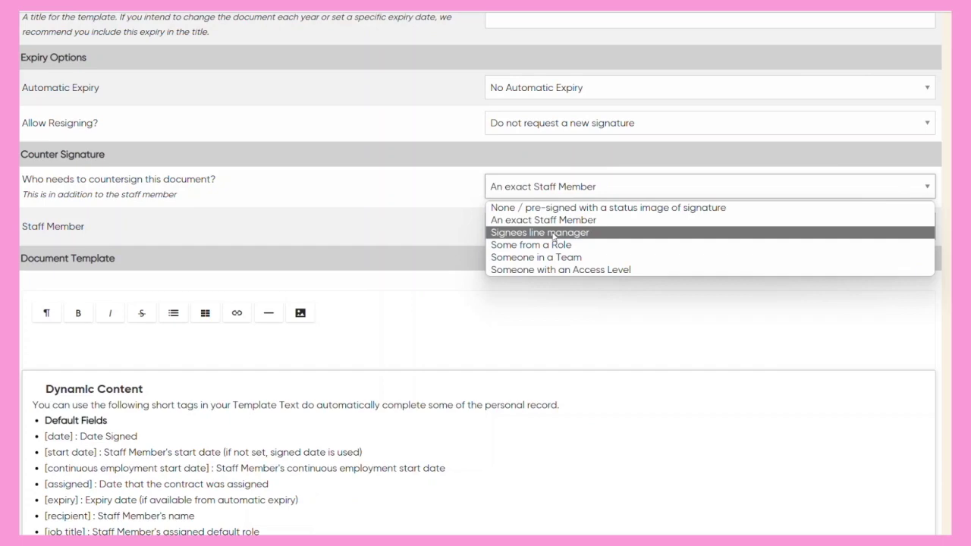
left_click(534, 245)
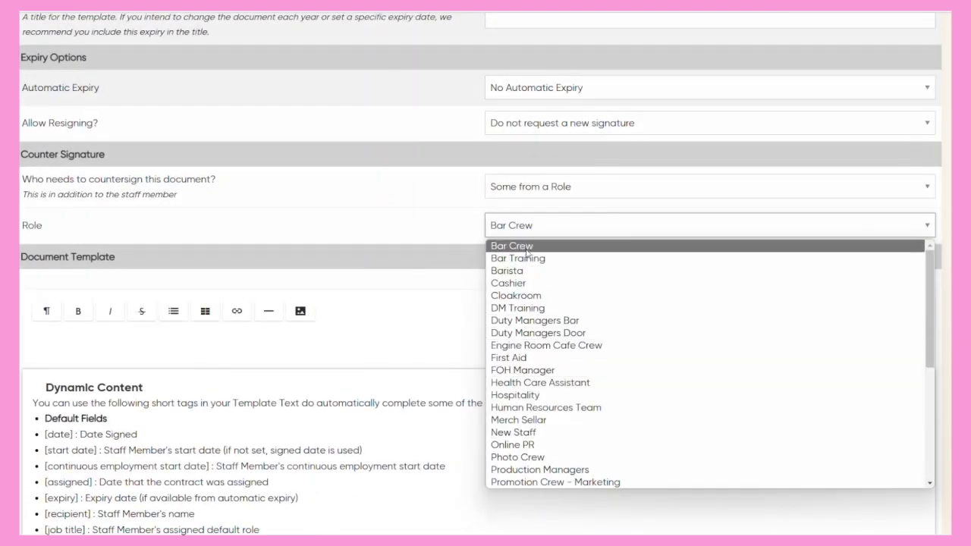
left_click(528, 196)
left_click(559, 256)
left_click(524, 225)
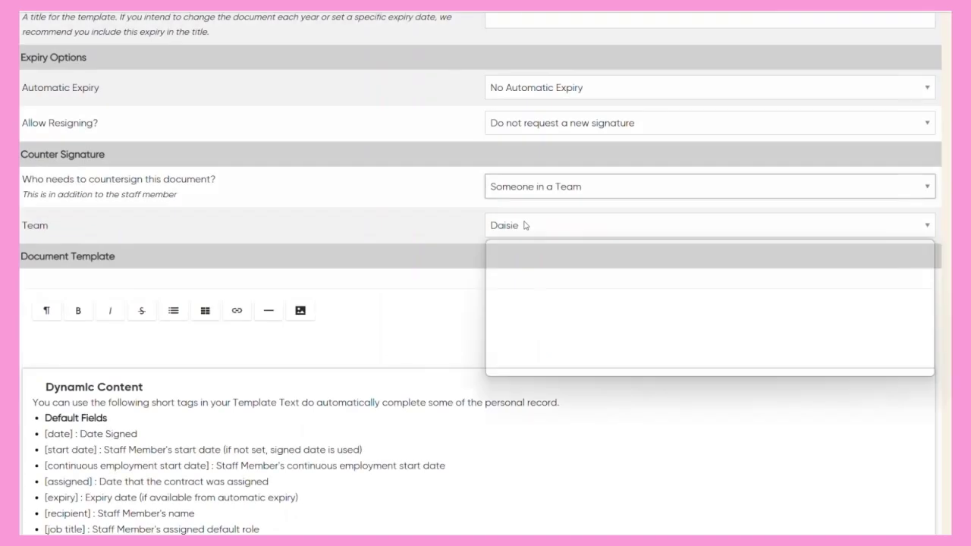
left_click(525, 292)
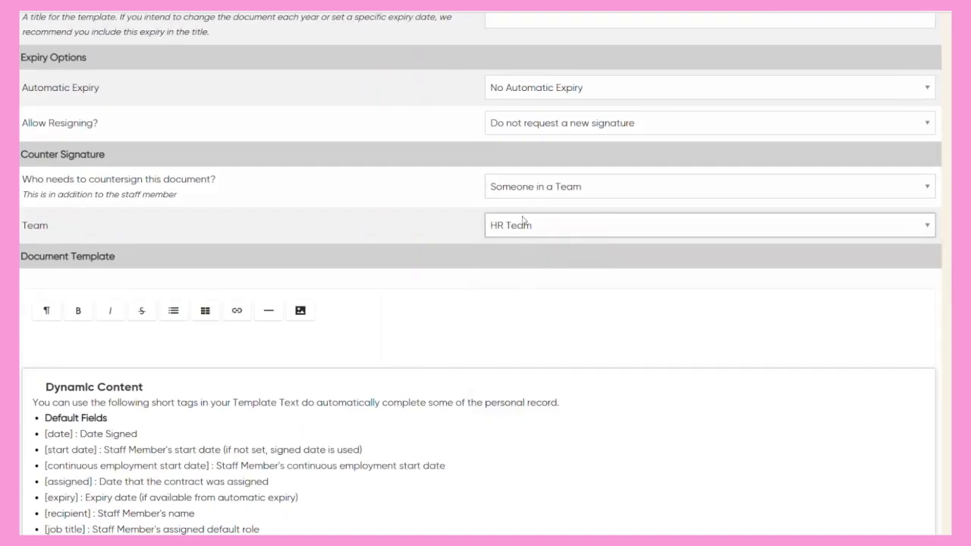
Step: Try having the document countersigned by someone with an Access Level, and pick a level
left_click(520, 188)
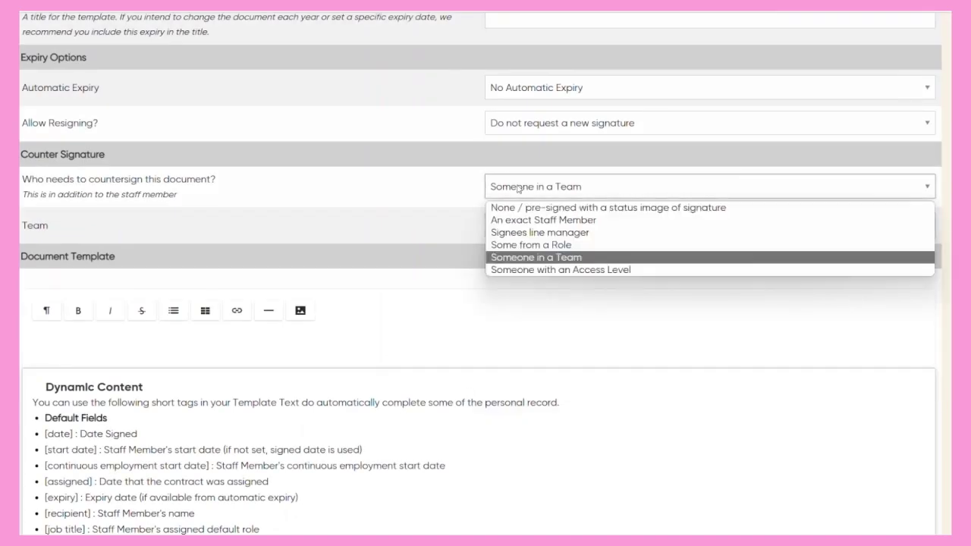
left_click(534, 270)
left_click(523, 225)
left_click(536, 330)
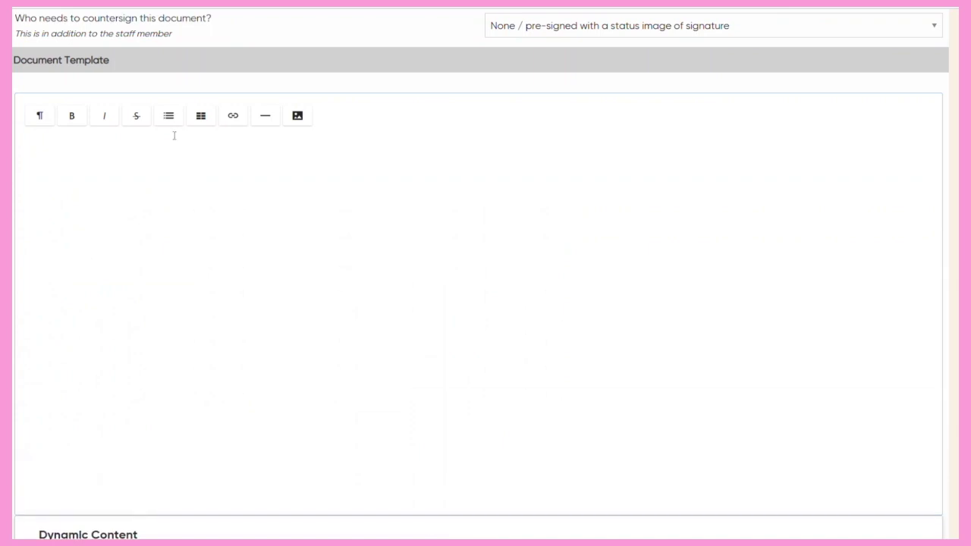
Step: Leave the new template, return to the contract documents list, and open Standard Student Contract for editing at its template text
left_click(169, 148)
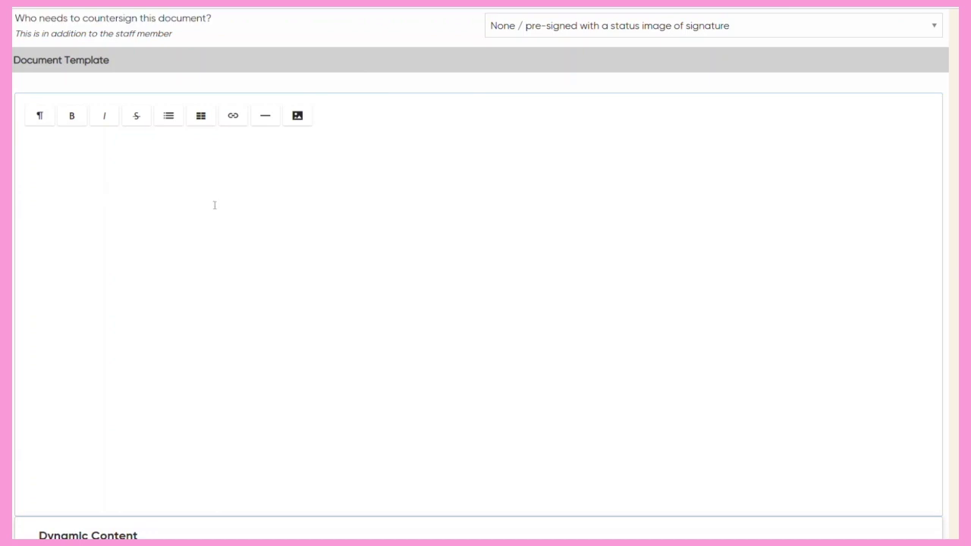
scroll(214, 204, "up", 5)
left_click(297, 90)
mouse_move(379, 179)
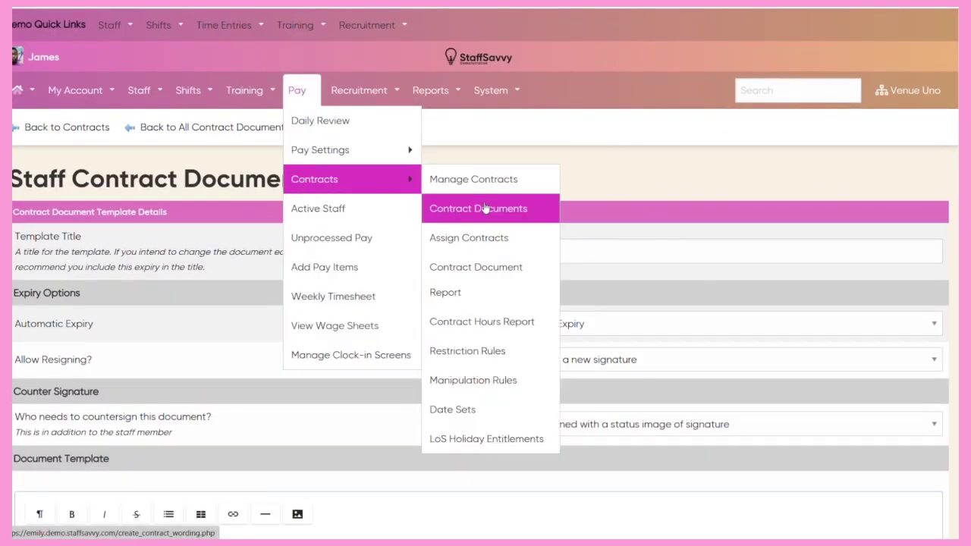
left_click(485, 208)
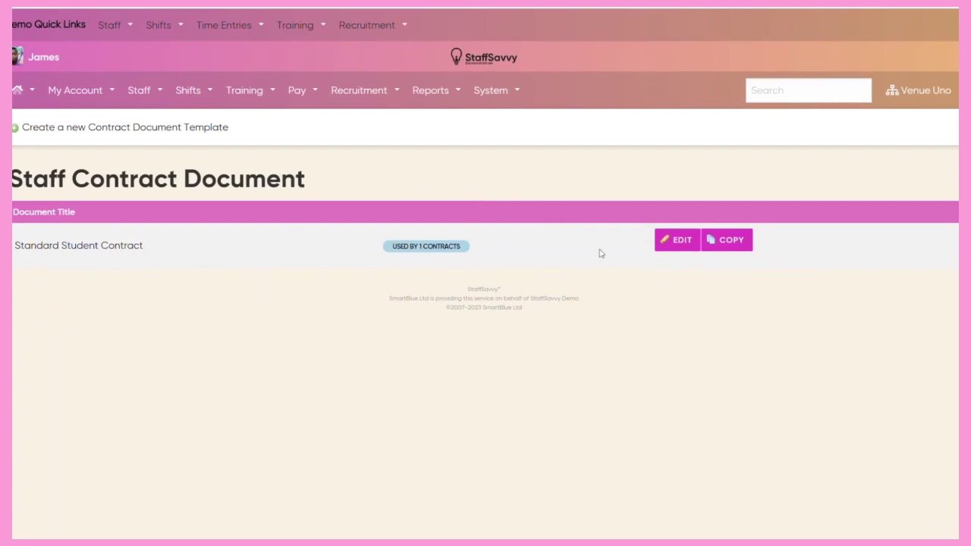
left_click(672, 241)
scroll(306, 171, "down", 5)
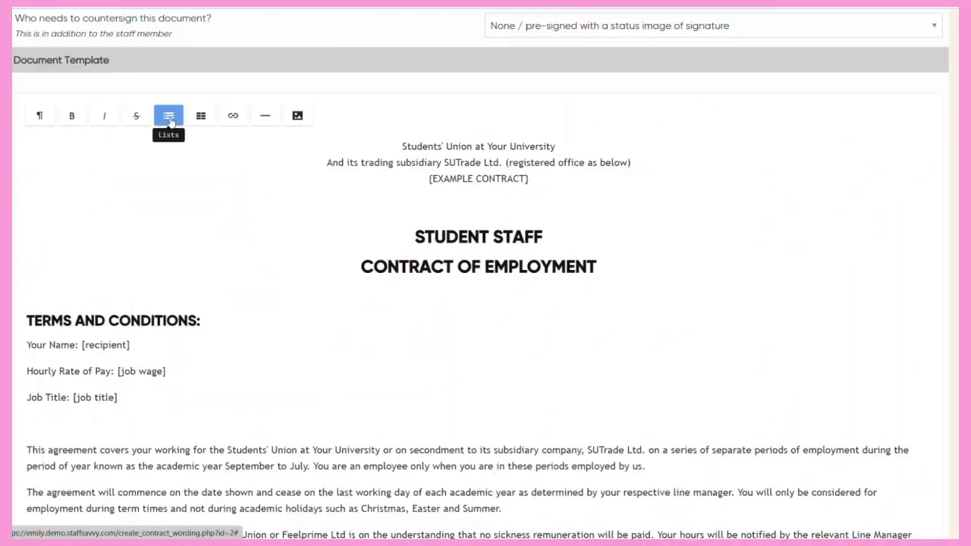
Step: Examine the list, table, link and image options for formatting the contract text
left_click(169, 122)
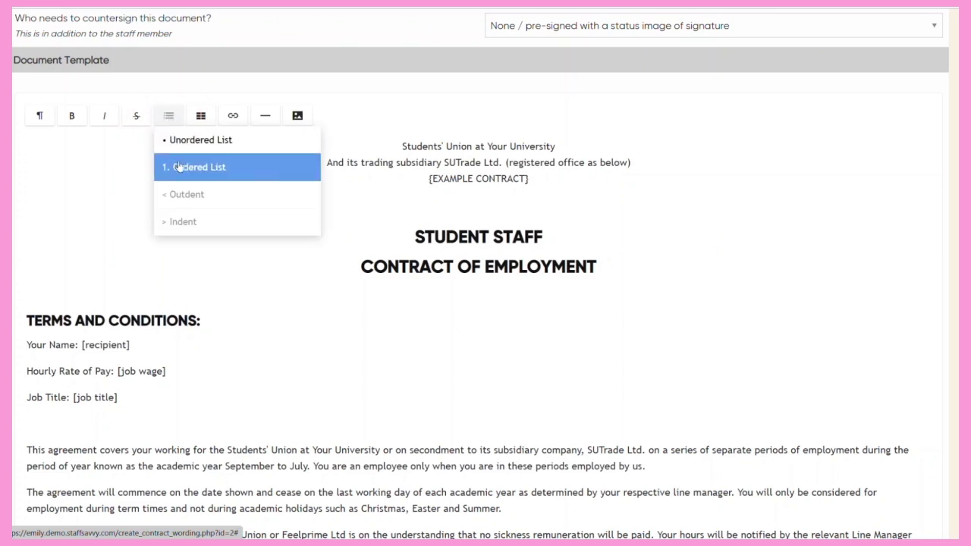
left_click(200, 116)
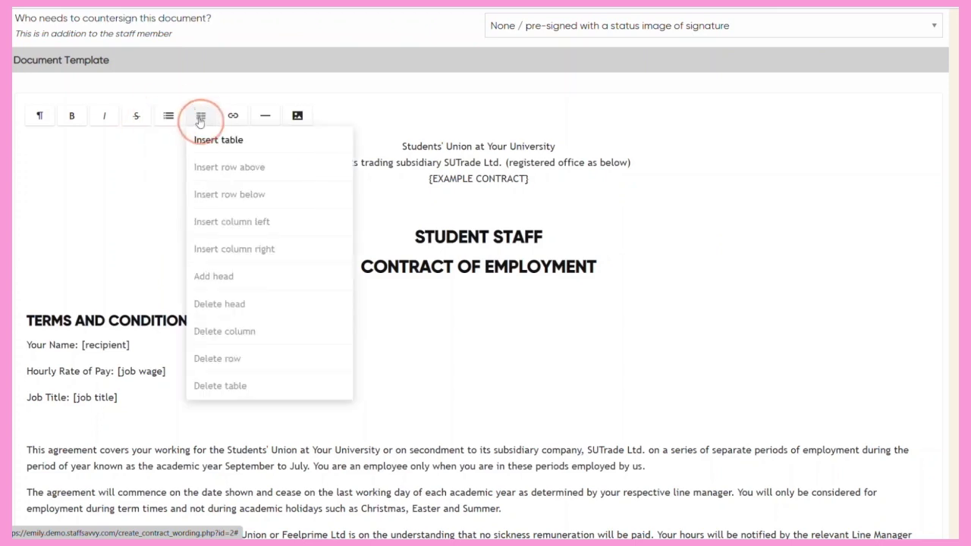
left_click(237, 119)
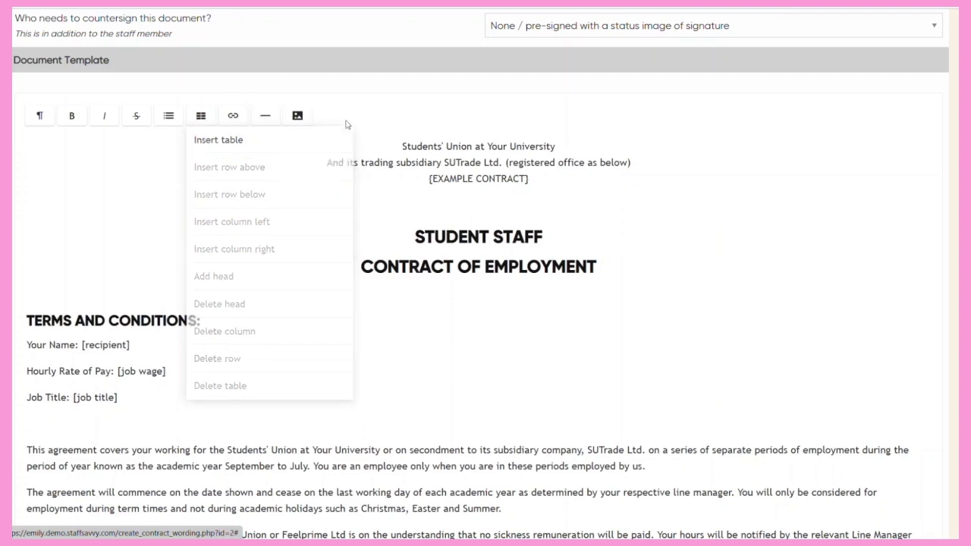
left_click(297, 116)
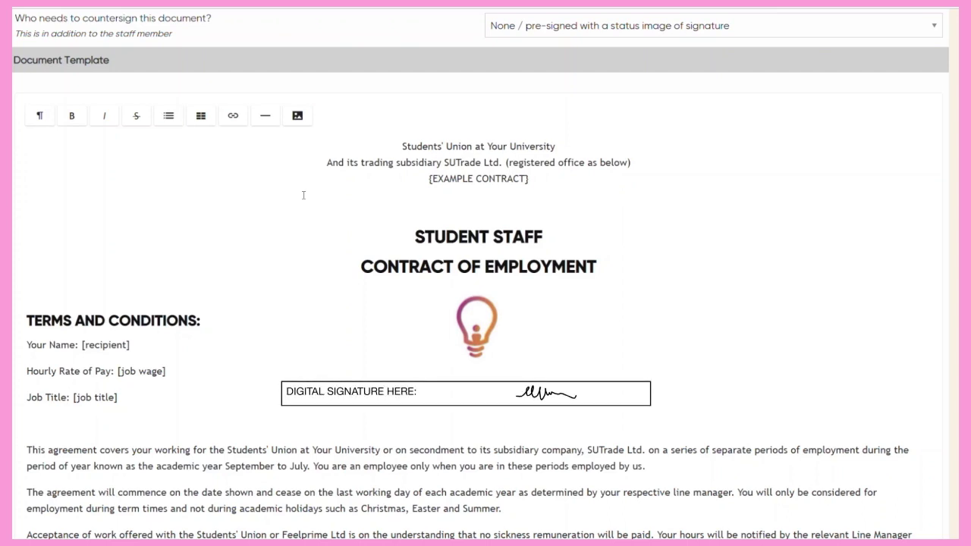
Step: Copy the [date] short tag from the Default Fields and return to the Date line in the Acceptance section
scroll(302, 195, "down", 1)
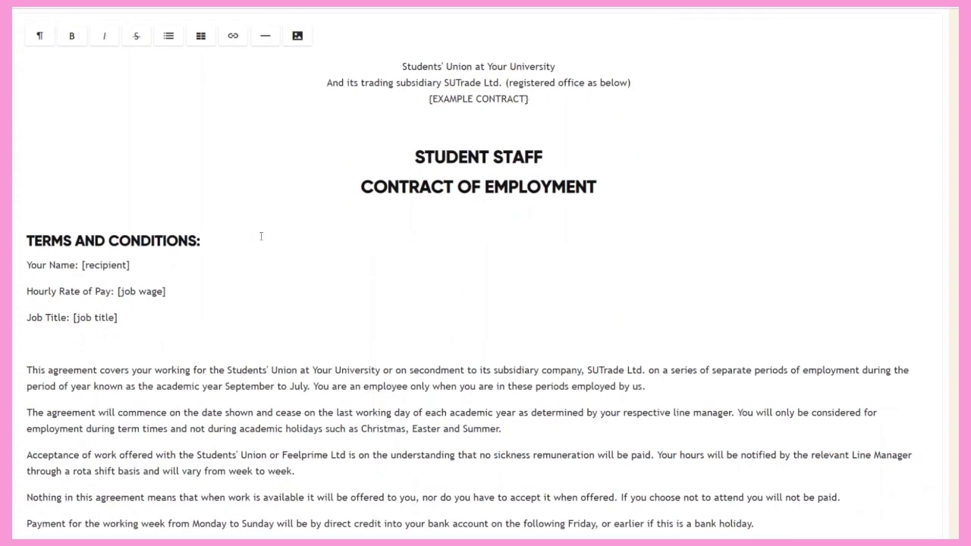
scroll(251, 234, "down", 4)
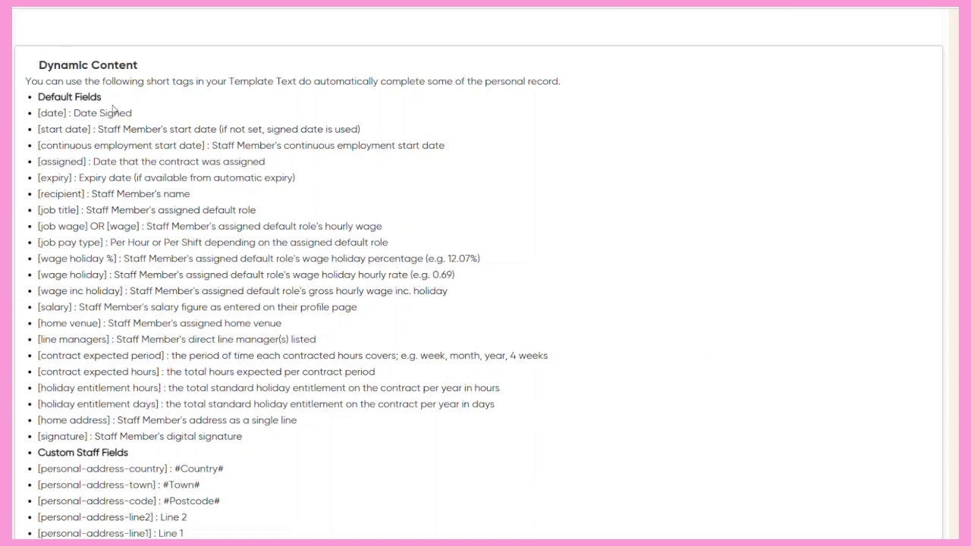
left_click_drag(39, 113, 66, 113)
right_click(59, 118)
left_click(78, 129)
scroll(113, 190, "up", 3)
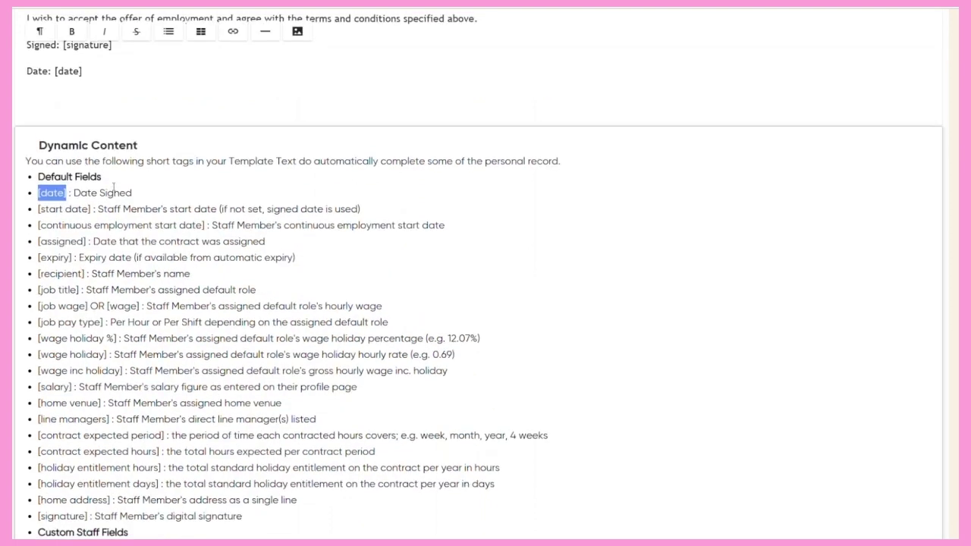
left_click(54, 152)
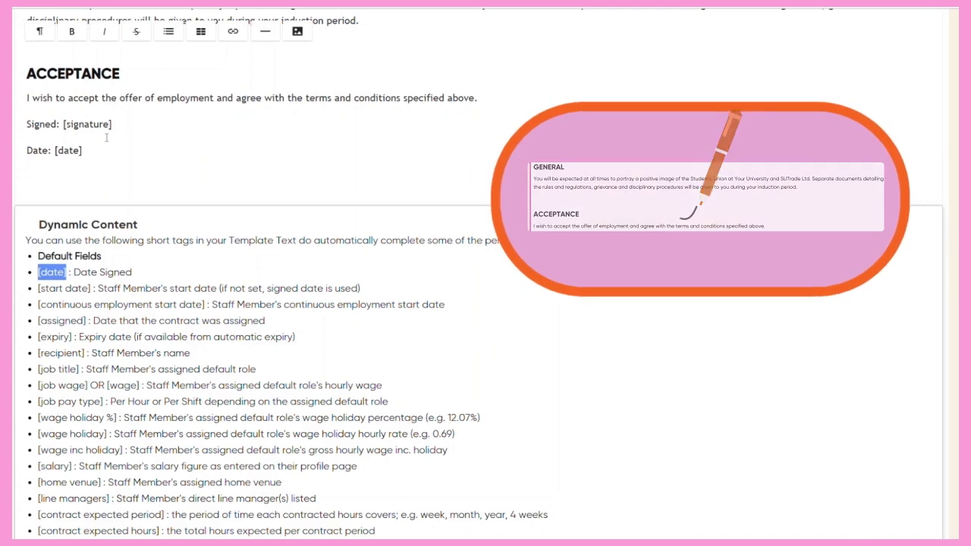
Step: Review the custom staff and line manager short tags under Dynamic Content and save the contract document
scroll(106, 138, "down", 1)
scroll(83, 206, "down", 1)
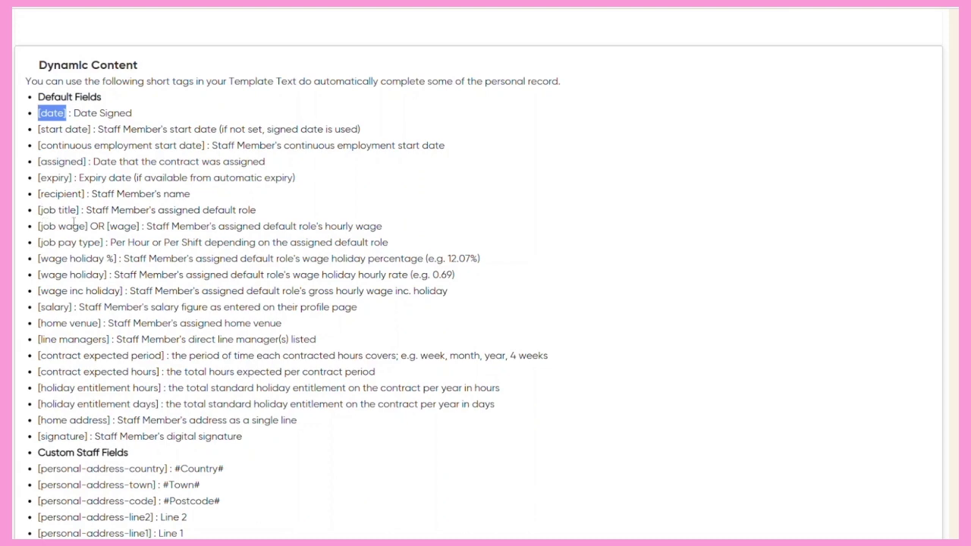
scroll(73, 222, "down", 4)
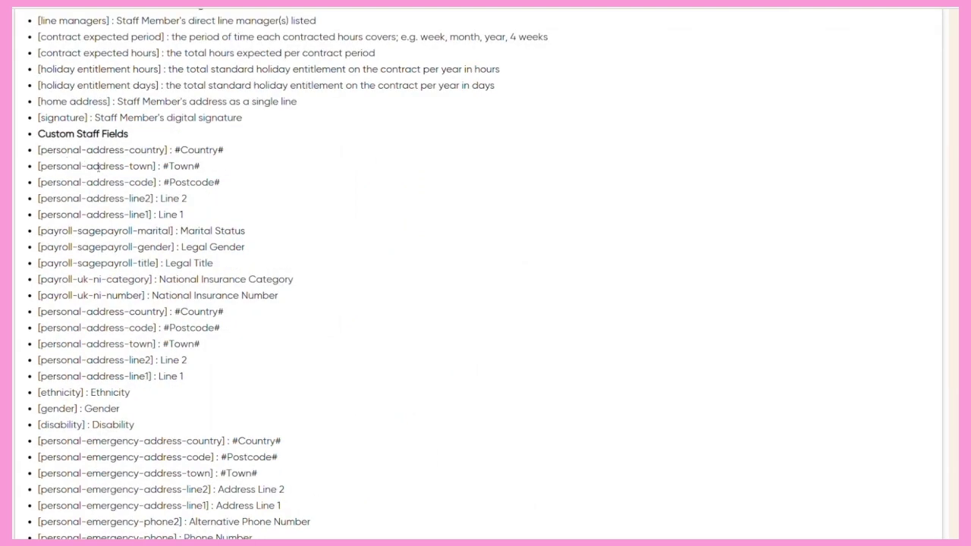
scroll(99, 167, "down", 4)
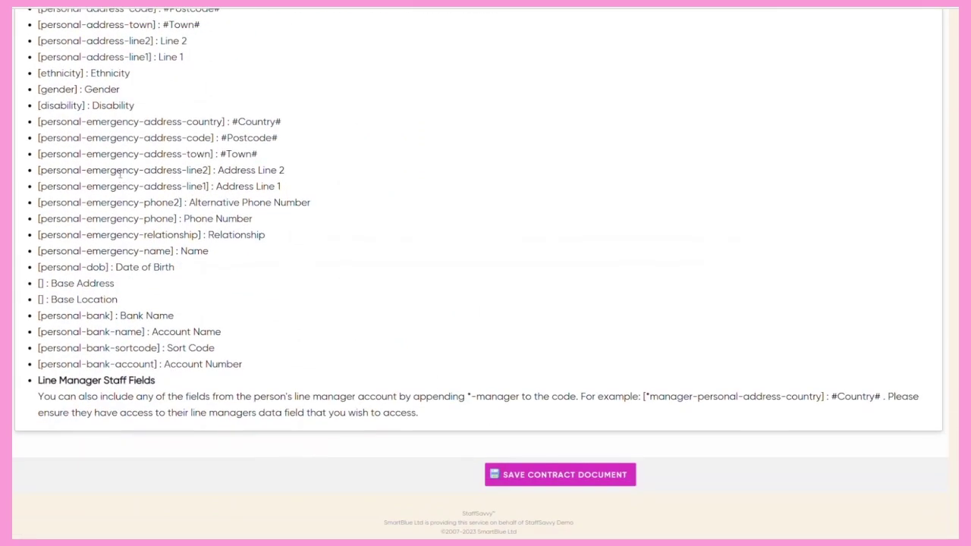
scroll(151, 204, "up", 10)
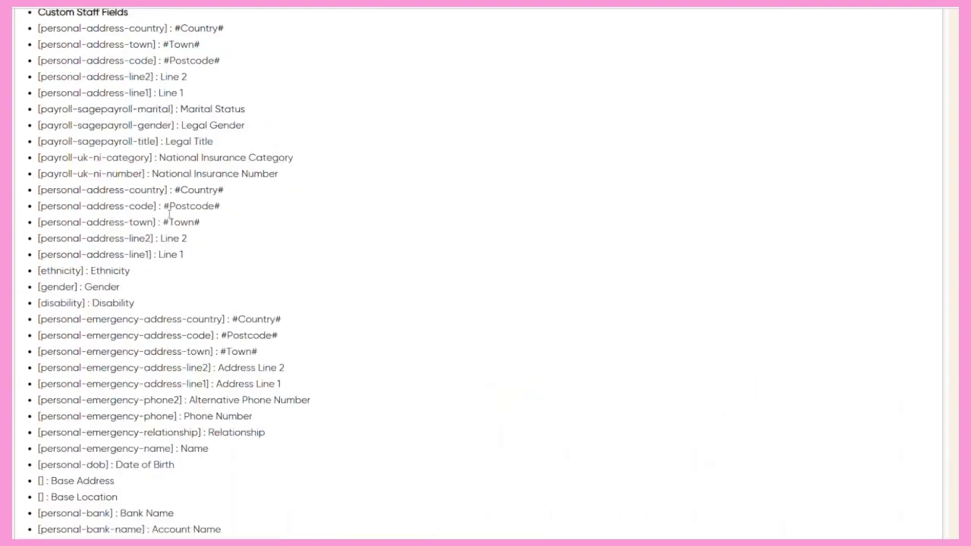
scroll(168, 218, "down", 10)
left_click(549, 470)
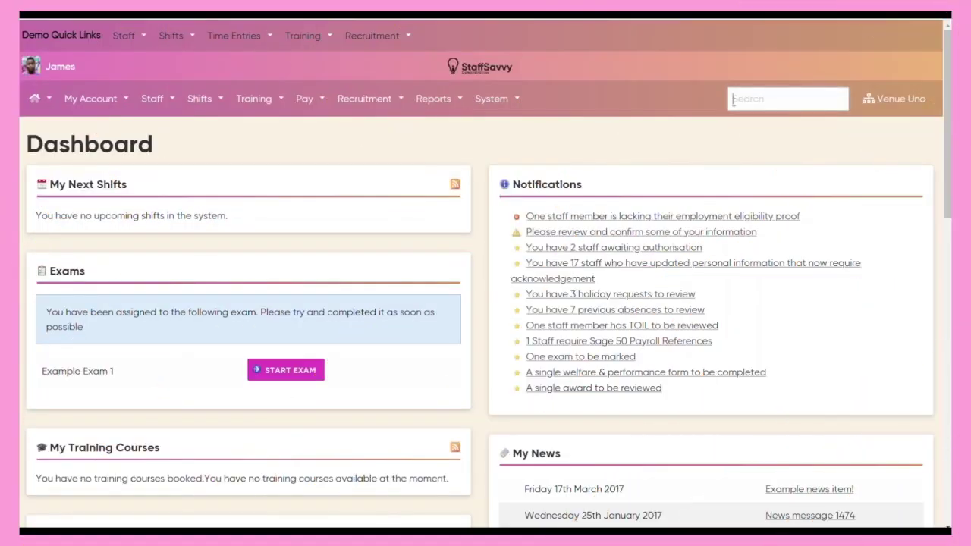
Step: Search for the staff member by first name, open their profile, and go to managing their contracts
type("alan")
left_click(702, 133)
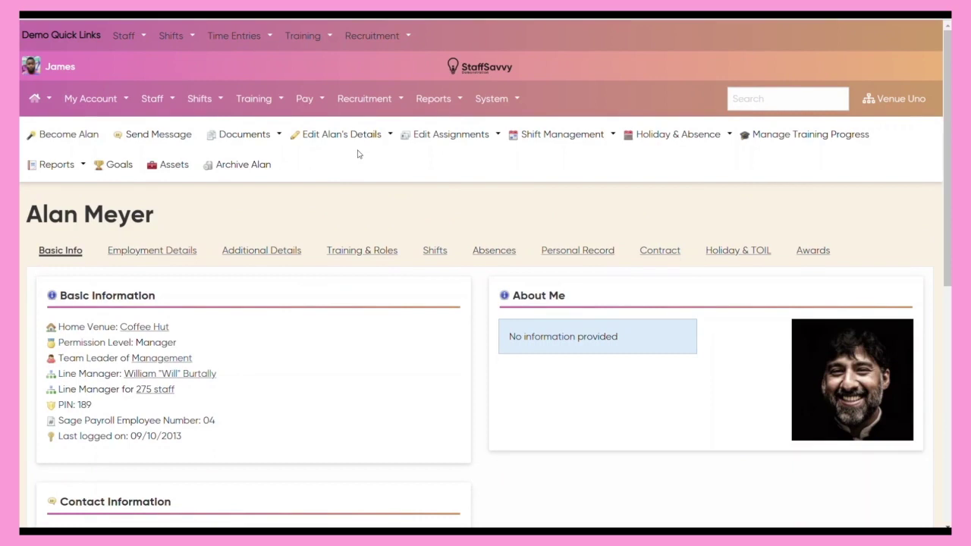
mouse_move(359, 147)
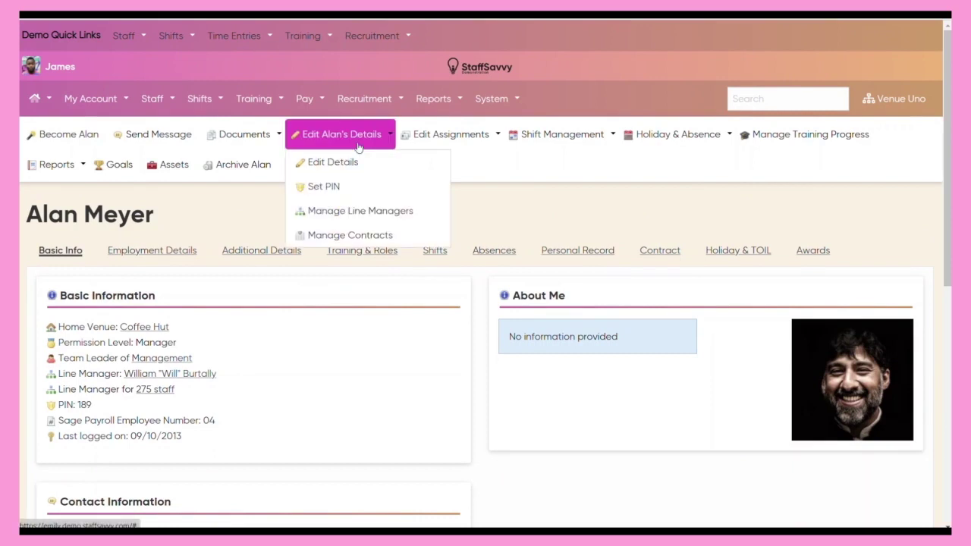
left_click(348, 232)
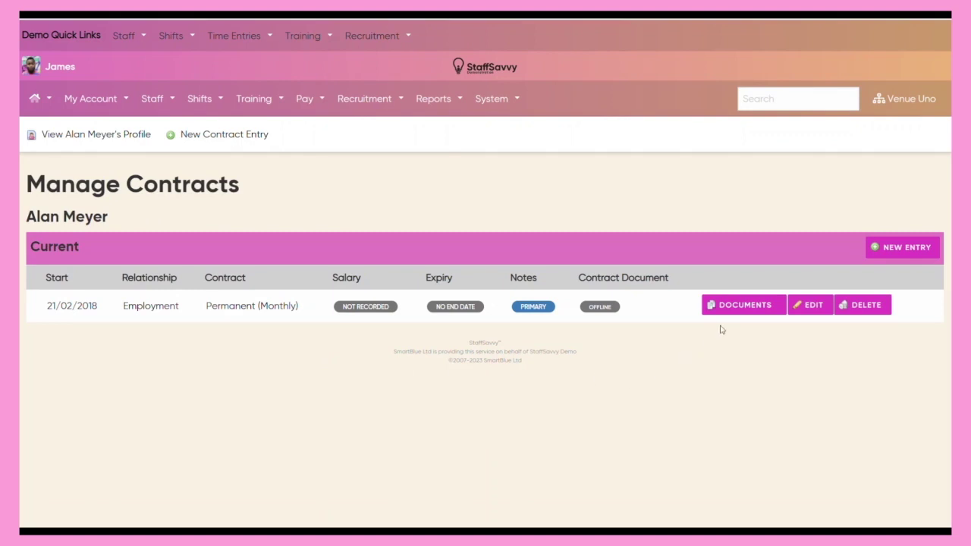
Step: Assign the Standard Student Contract document to the staff member's current permanent monthly contract for signature
mouse_move(743, 310)
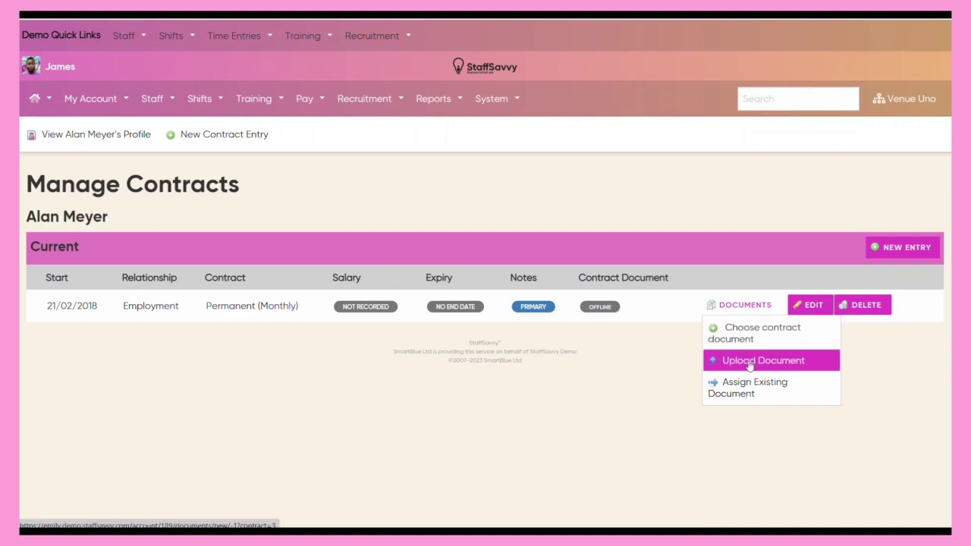
left_click(751, 340)
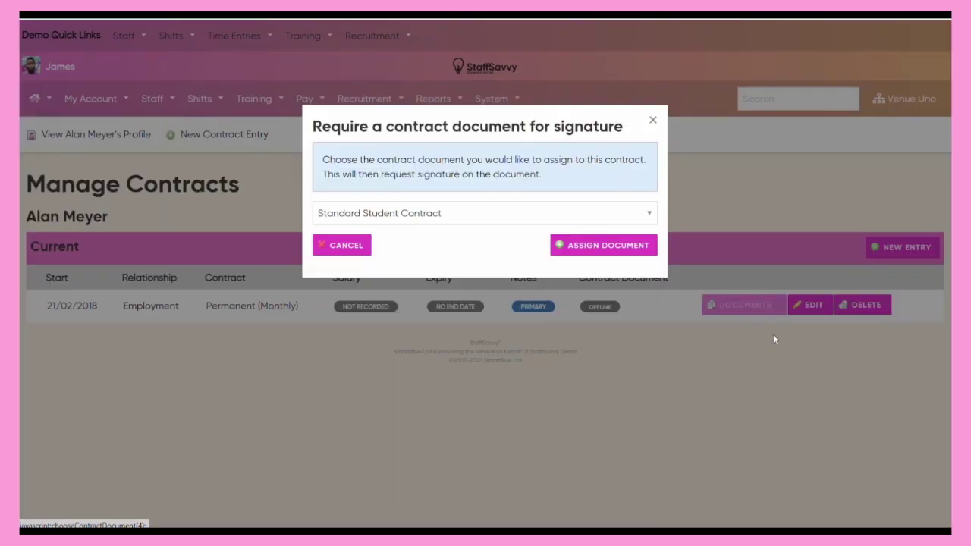
left_click(429, 218)
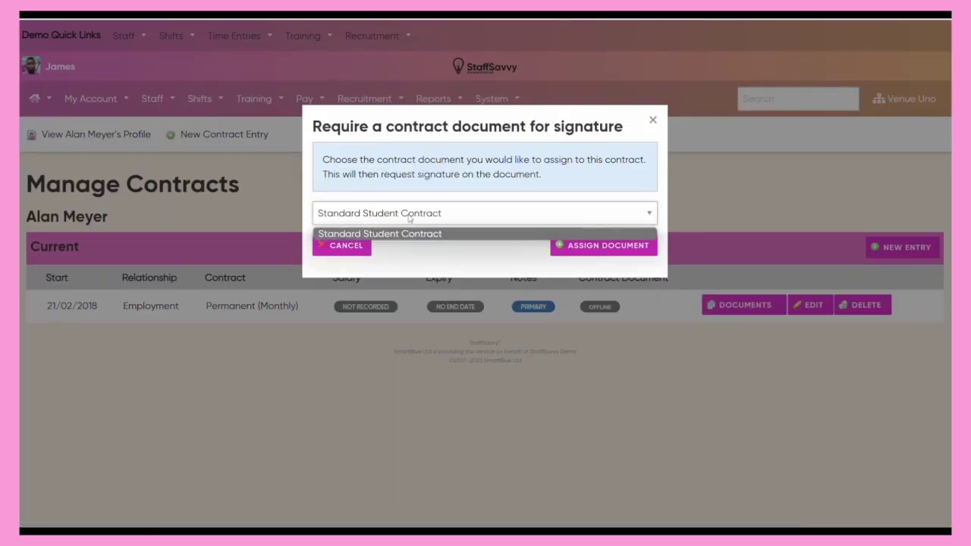
left_click(409, 219)
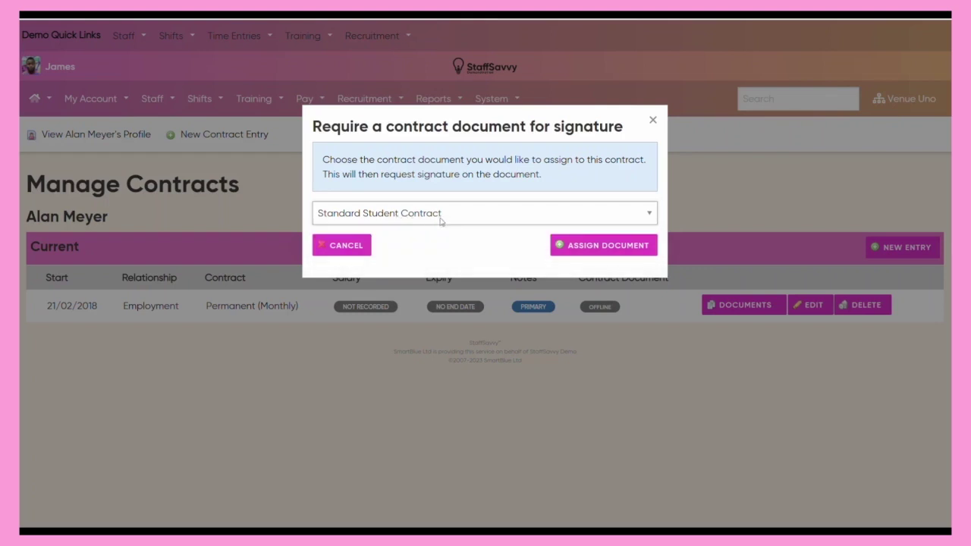
left_click(629, 254)
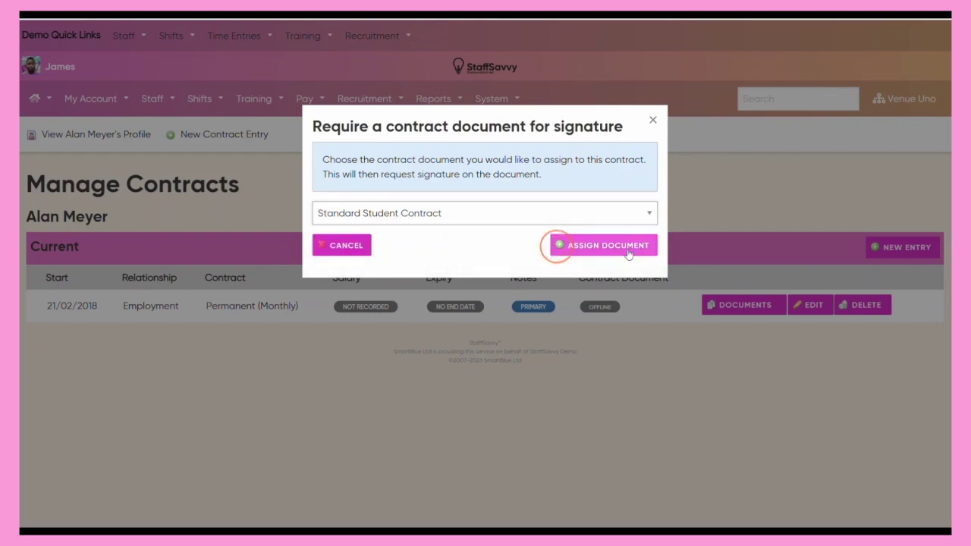
Step: Open the preview of the assigned contract document and examine its personalised terms and wording
left_click(751, 358)
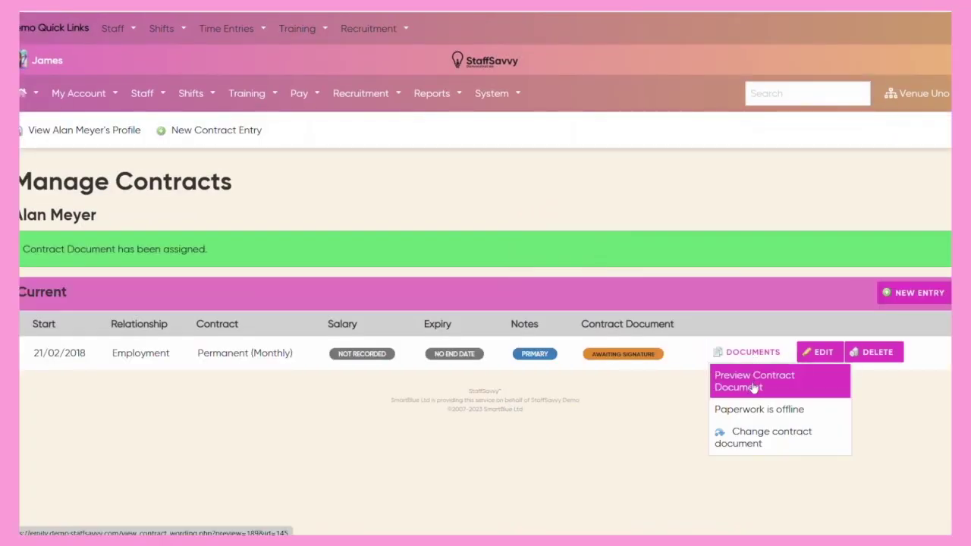
left_click(753, 387)
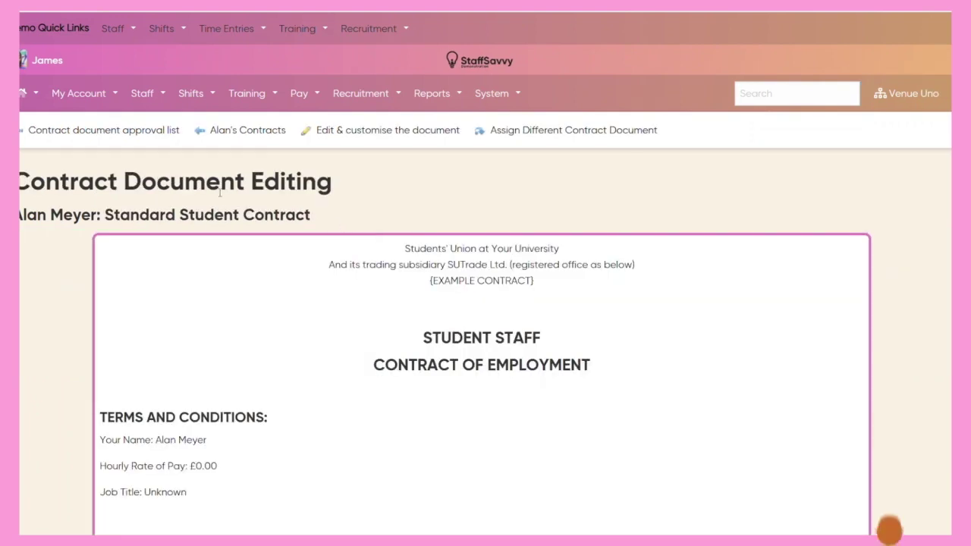
scroll(54, 240, "down", 1)
scroll(54, 239, "down", 1)
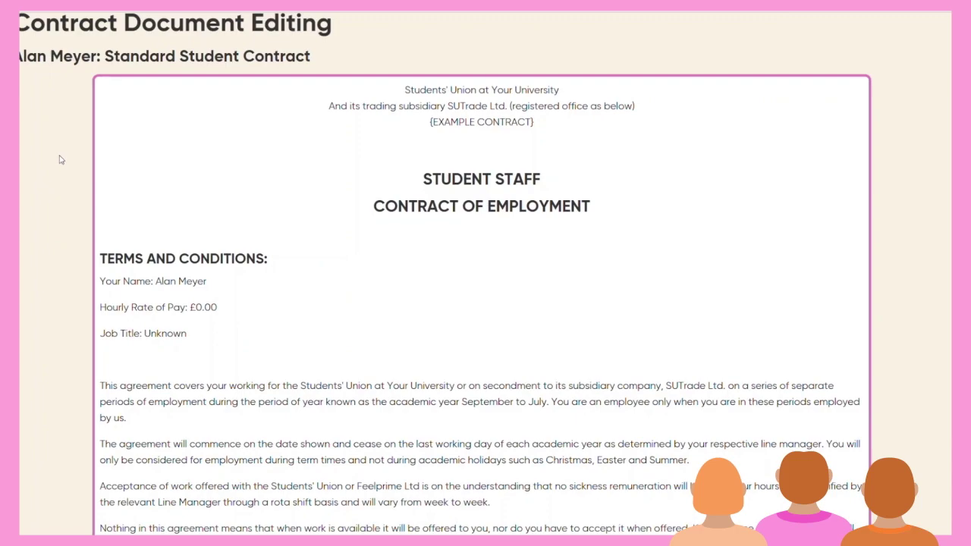
scroll(44, 154, "down", 7)
scroll(45, 155, "up", 4)
scroll(44, 155, "up", 5)
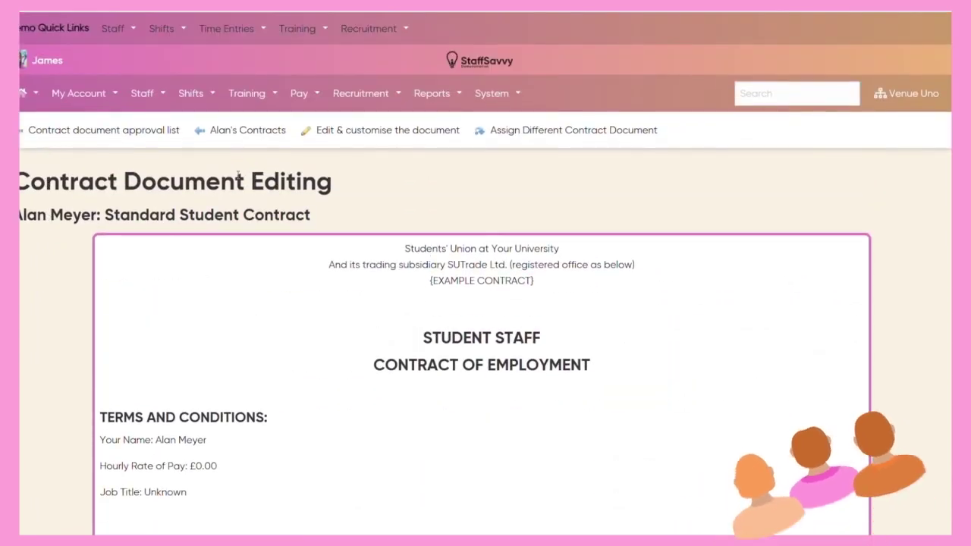
Step: Customise the staff member's contract document by setting the Hourly Rate of Pay to £10.00, and save it
left_click(359, 133)
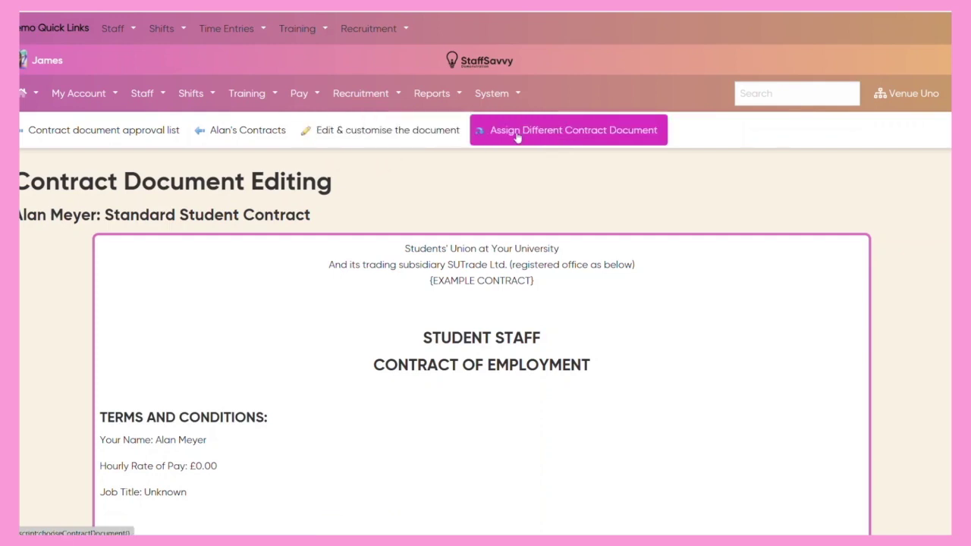
left_click(567, 137)
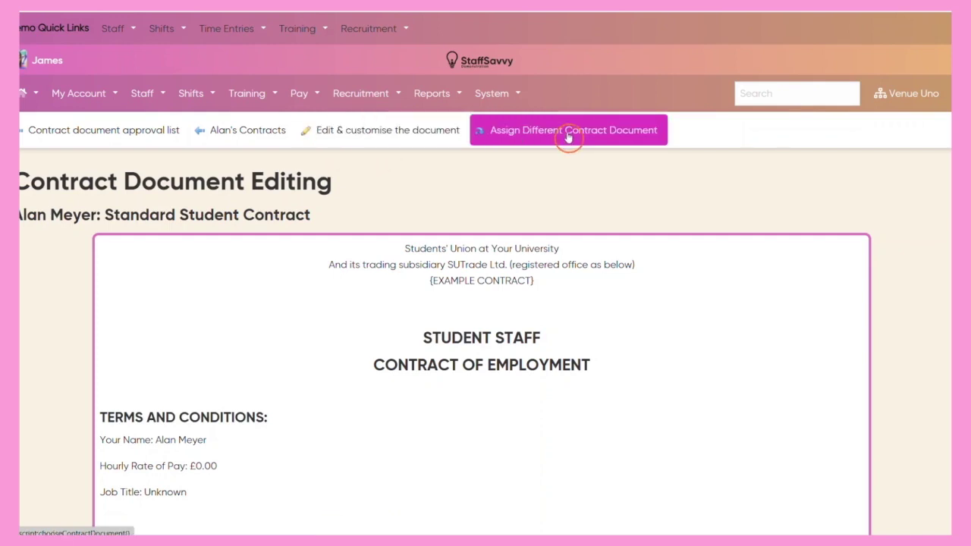
left_click(353, 132)
scroll(67, 227, "down", 5)
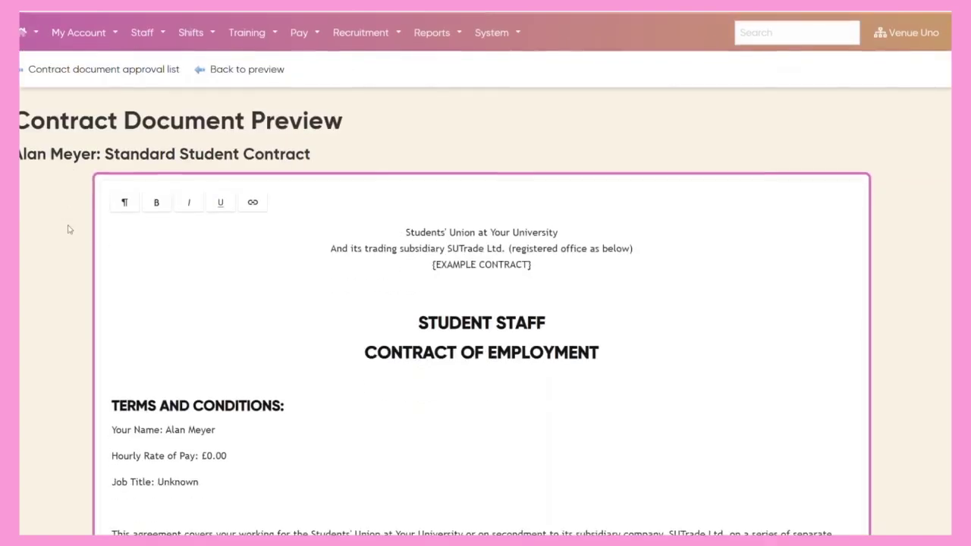
left_click(240, 273)
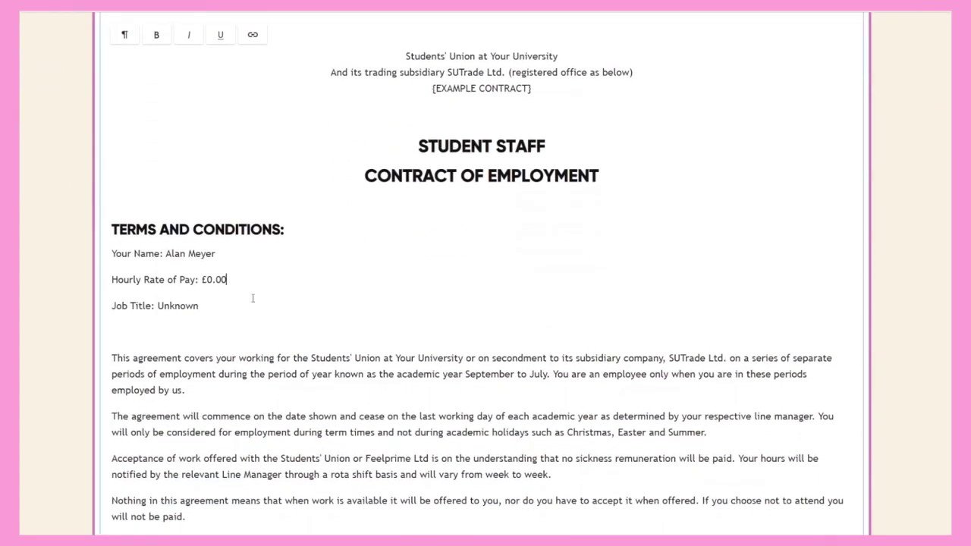
type("10.00")
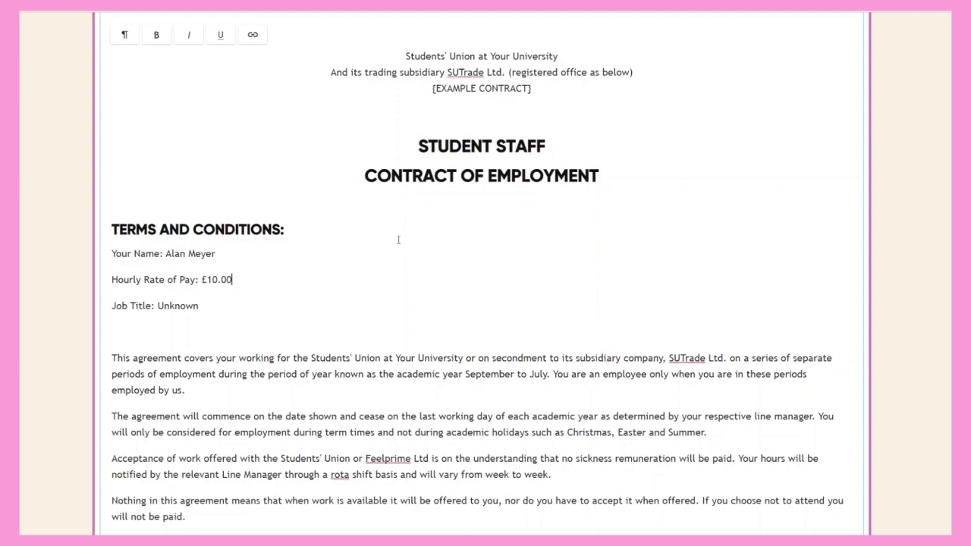
scroll(392, 240, "down", 14)
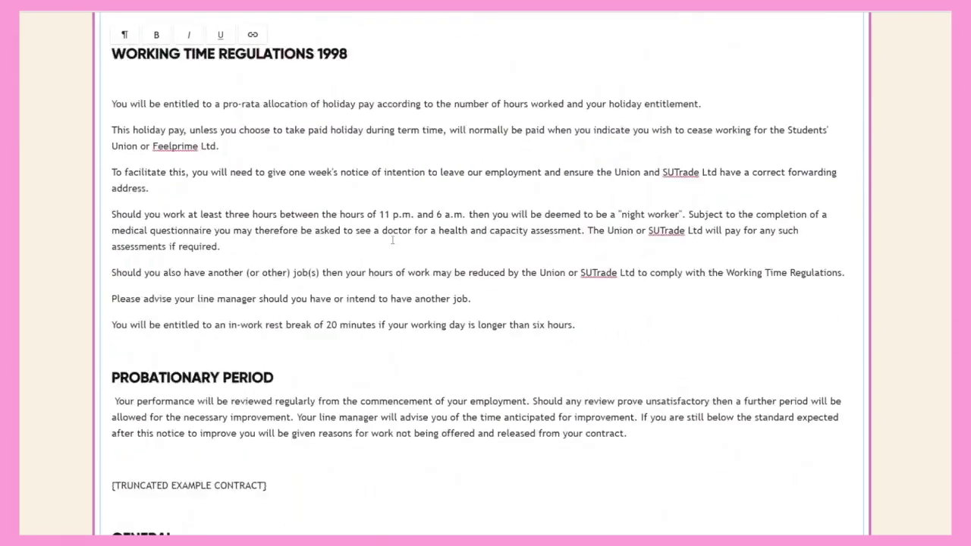
left_click(121, 471)
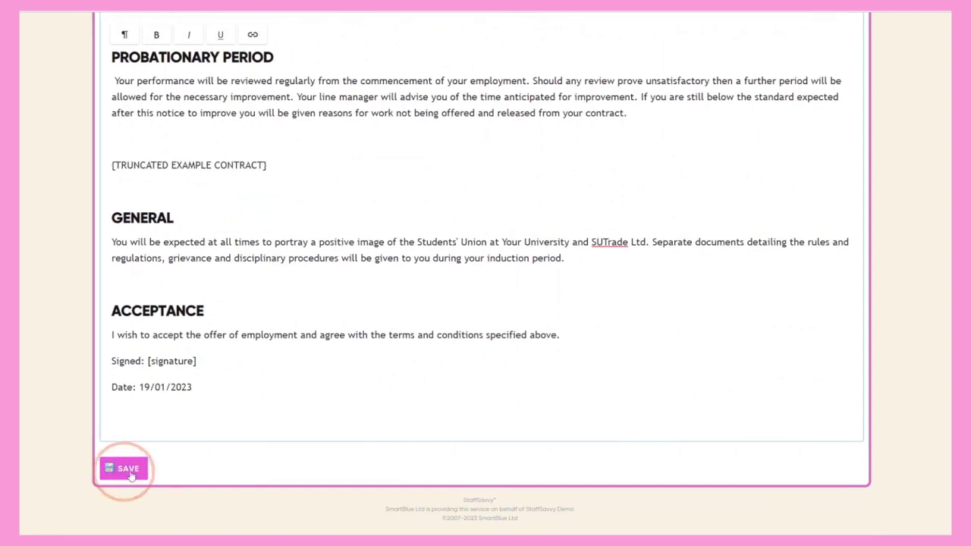
left_click(85, 249)
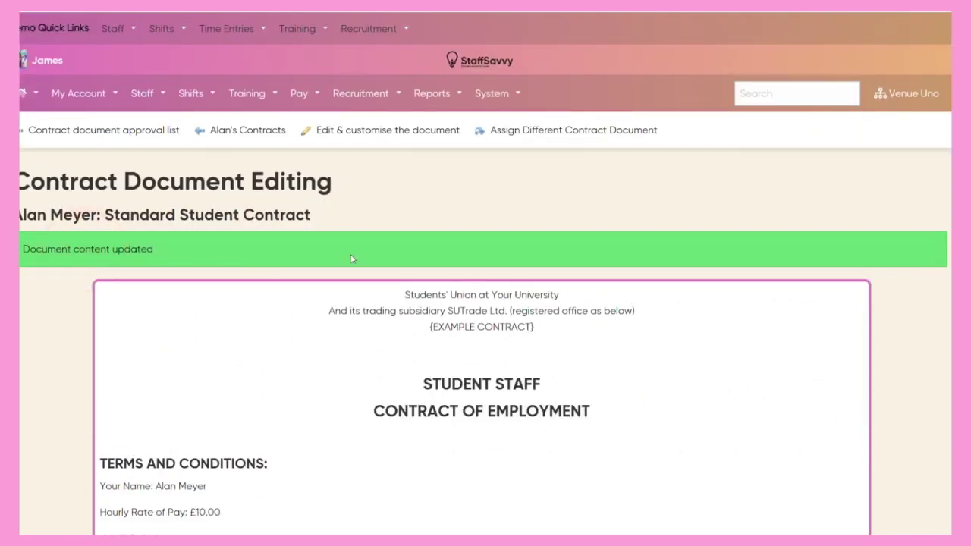